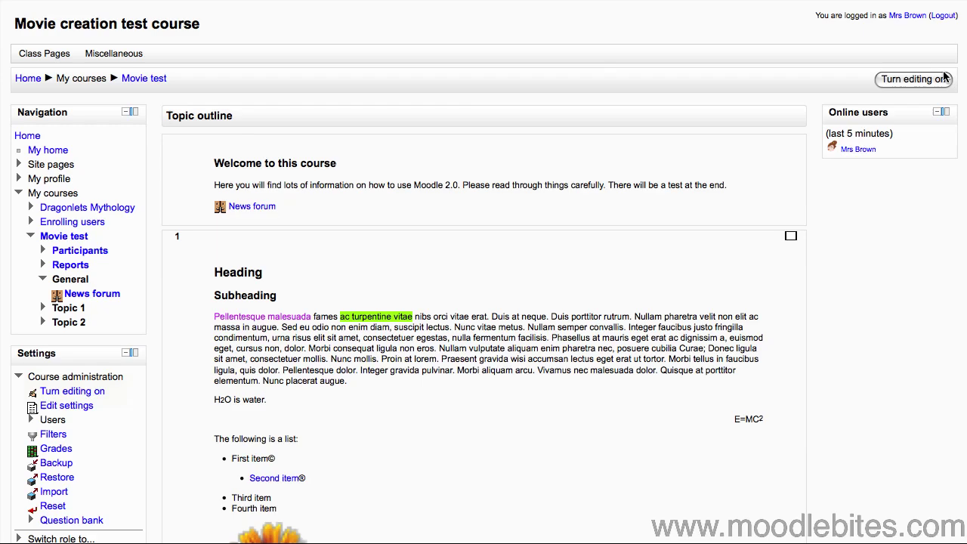
- Turn on course editing and add a Quiz activity to the course's welcome section
left_click(918, 81)
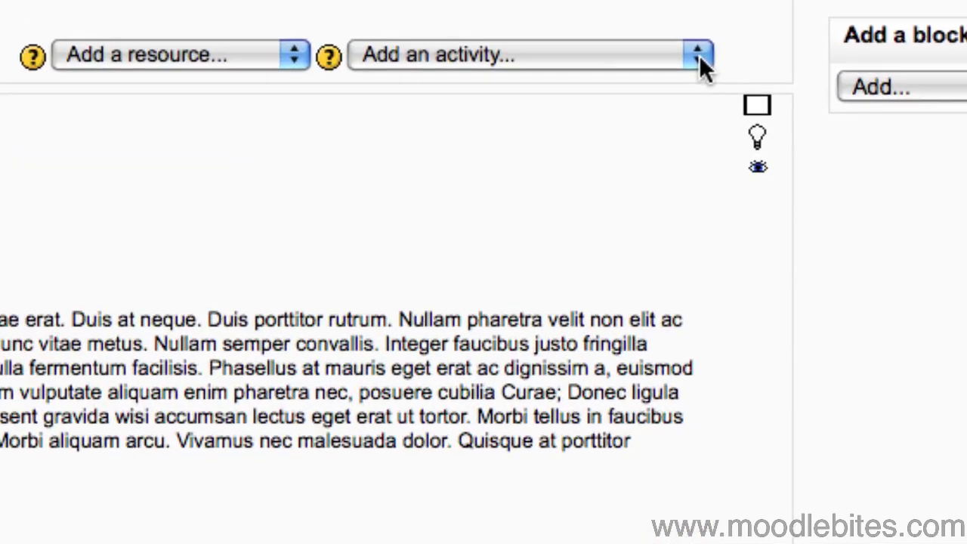
left_click(759, 215)
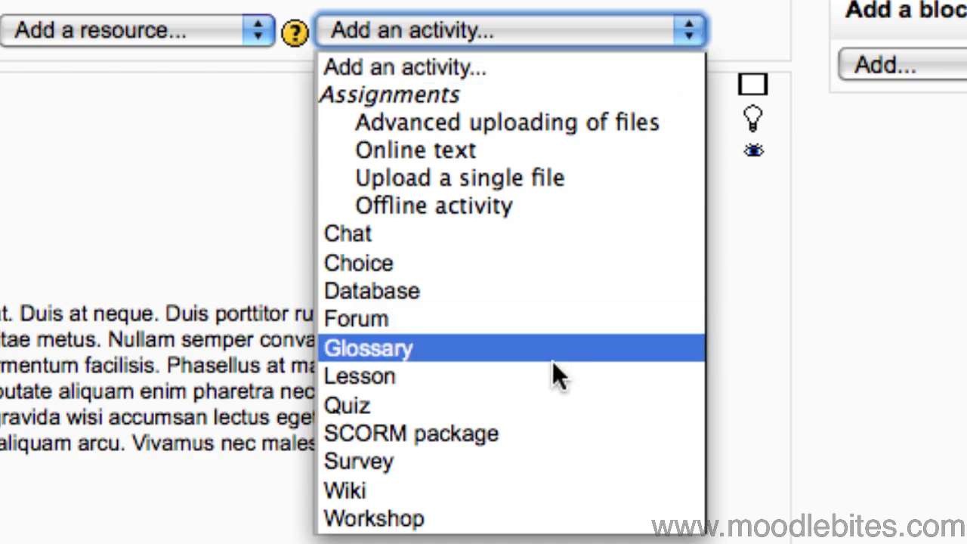
left_click(531, 401)
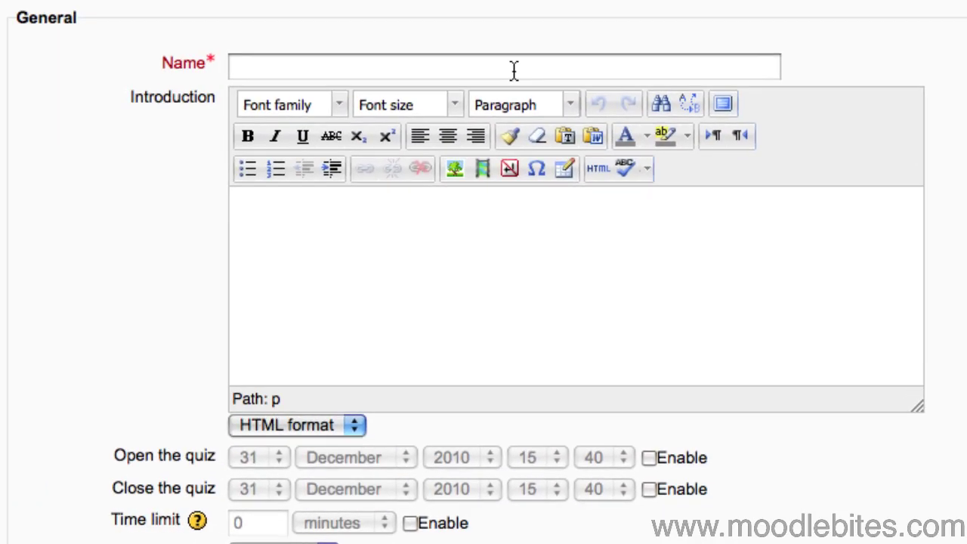
- Name the new quiz "Mythical Creatures"
left_click(514, 70)
type("M")
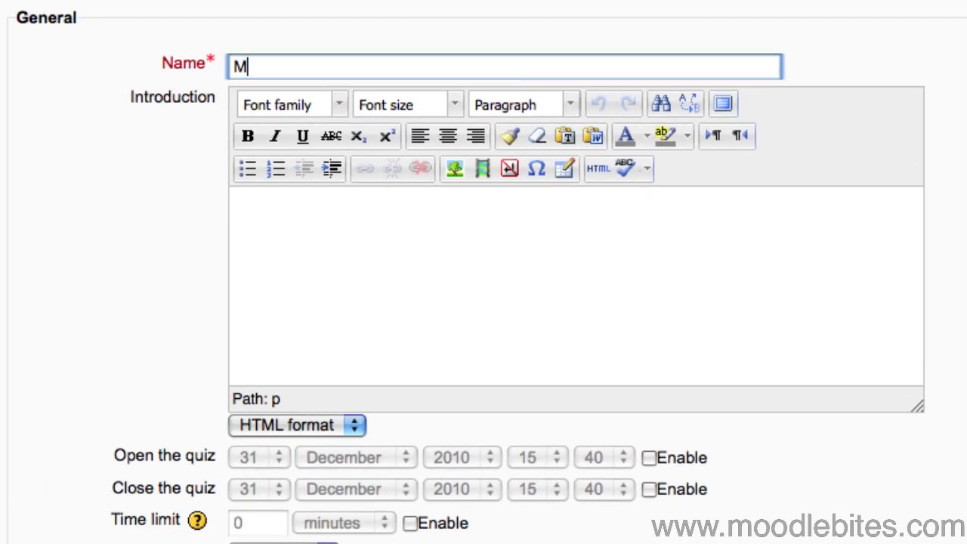
type("ythical Creatures")
- Enter the introduction "This quiz will test you on your knowledge of mythical creatures. Make sure you have studied hard before attempting it!"
left_click(568, 242)
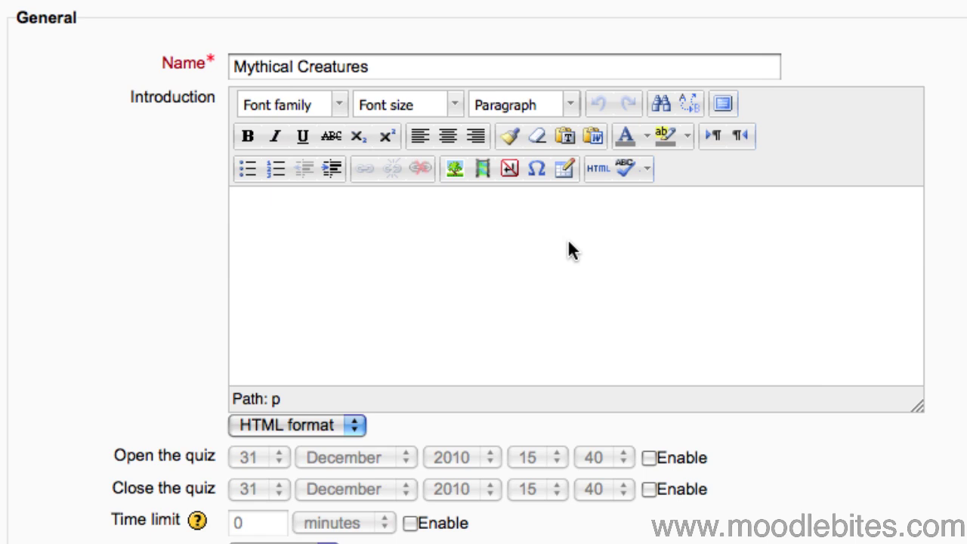
type("This")
type("quiz will test you on your knowledge of mythical creatures. Make sure you have studied hard before attempting it!")
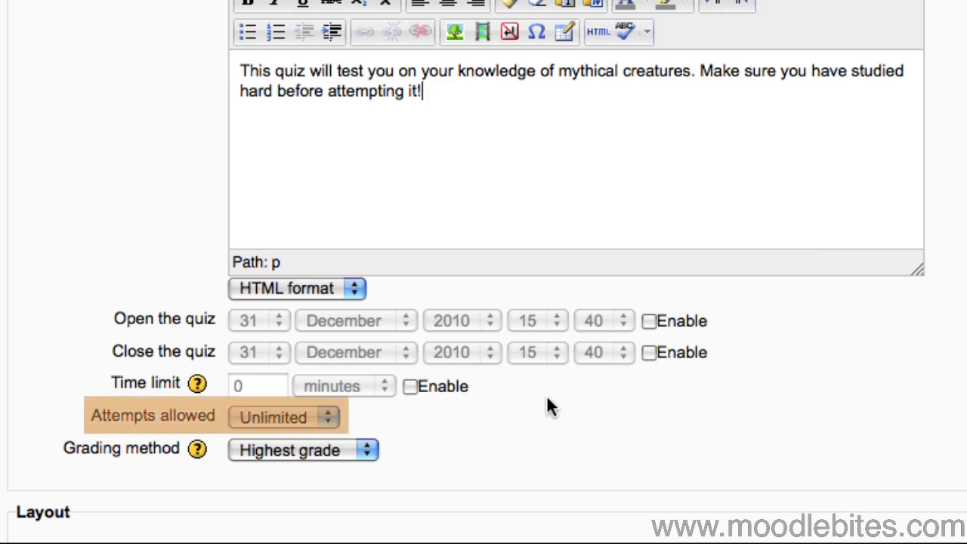
- Set the attempts allowed to 3 and keep the grading method at Highest grade
left_click(325, 413)
left_click(301, 257)
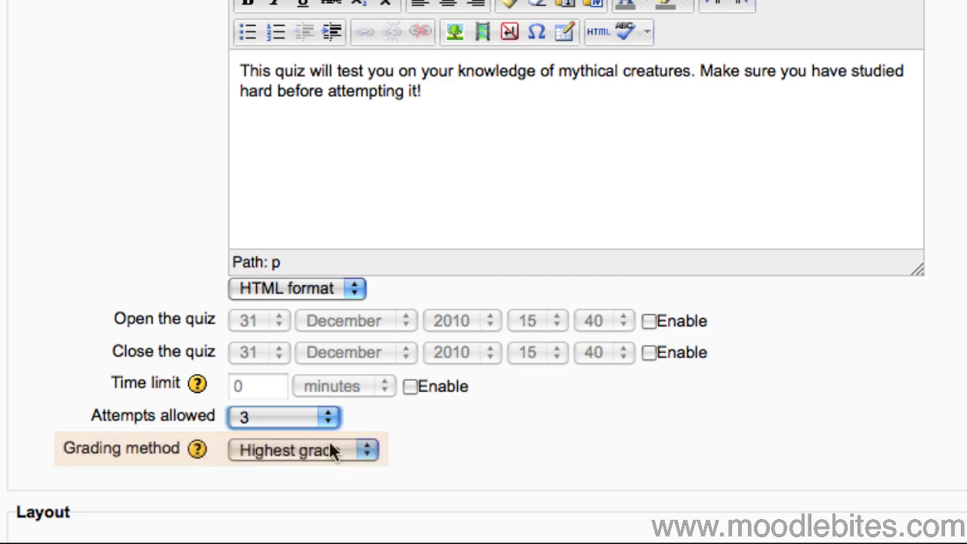
left_click(366, 450)
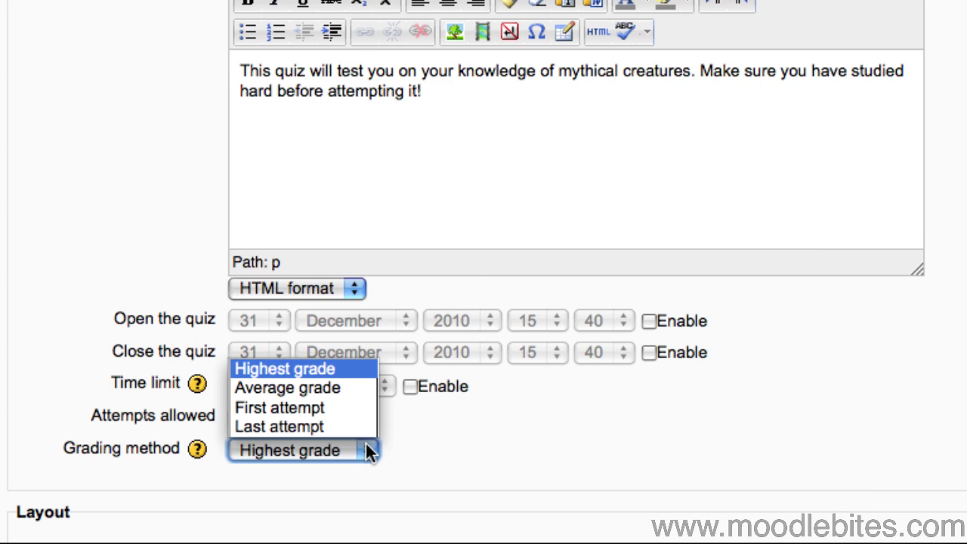
left_click(366, 447)
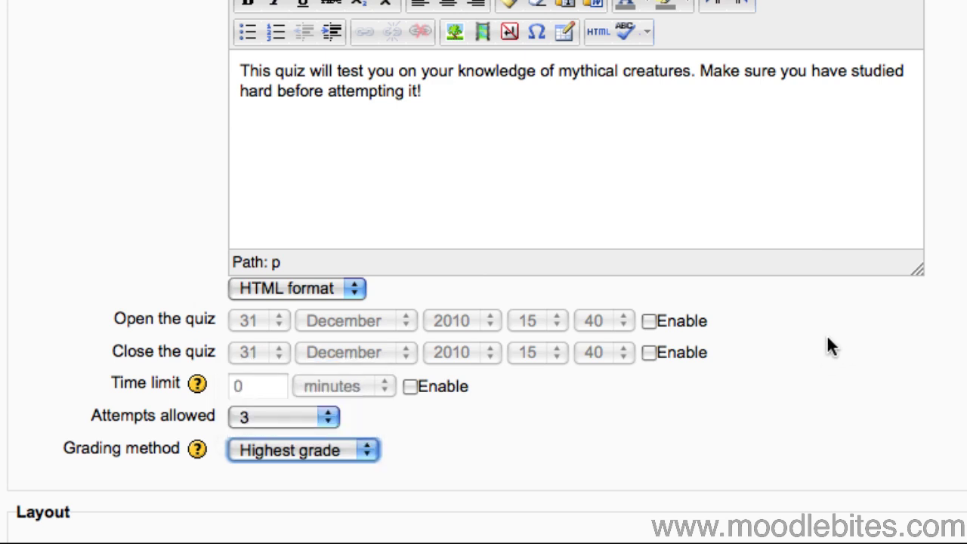
- Keep the question order as shown on the edit screen and set New page to "Never, all questions on one page"
scroll(827, 340, "down", 10)
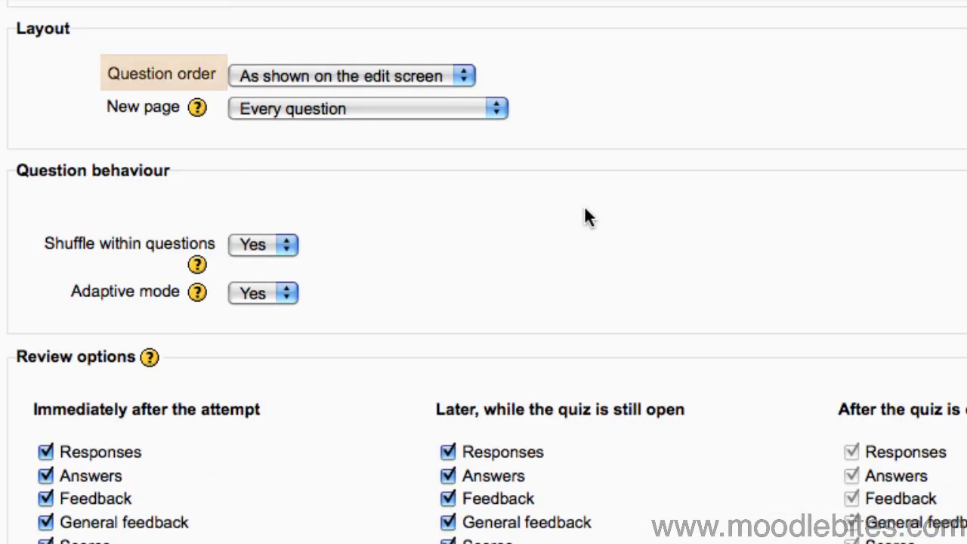
left_click(466, 75)
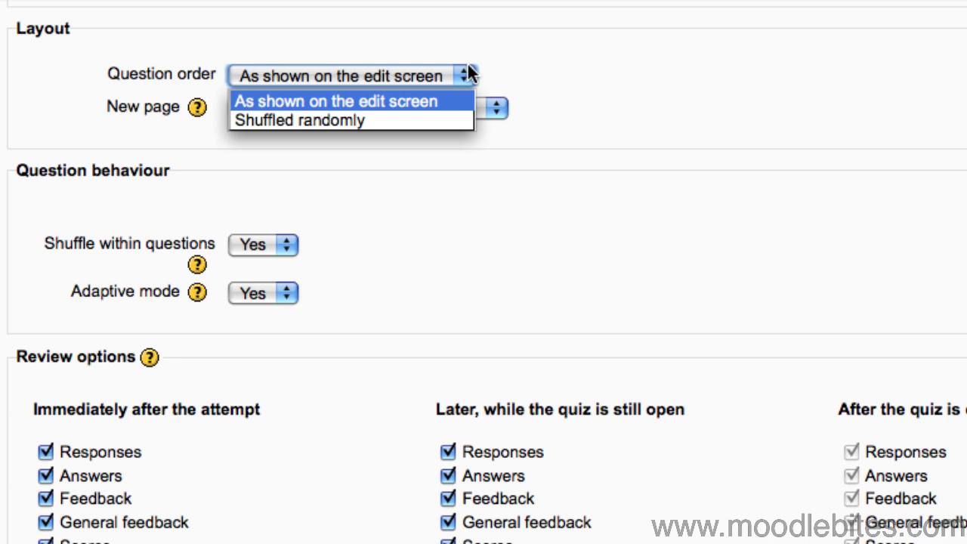
left_click(470, 73)
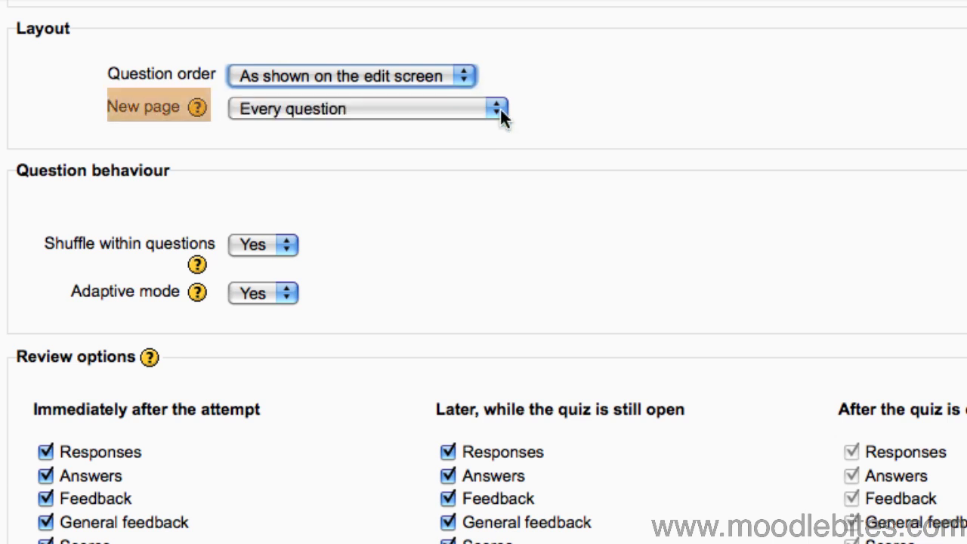
left_click(499, 110)
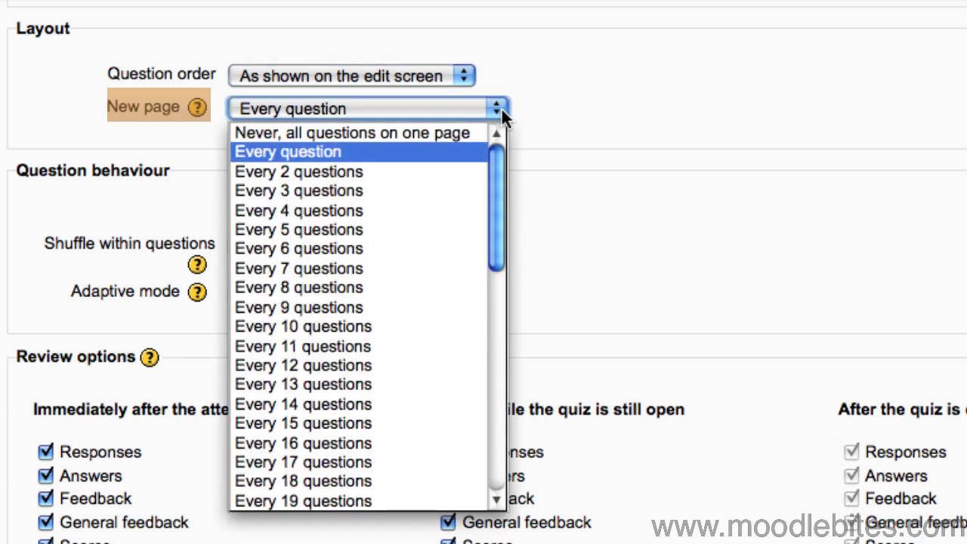
key("Up")
key("Return")
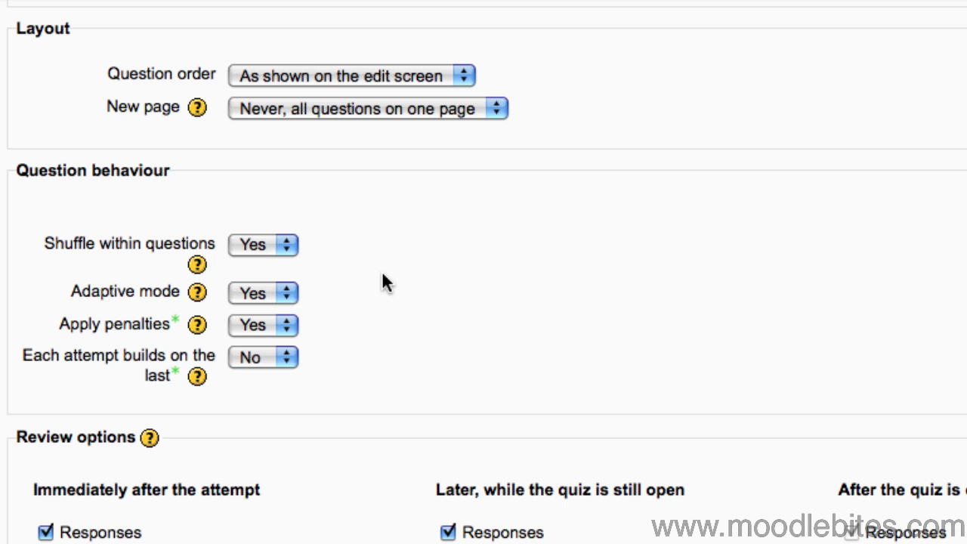
- Keep Shuffle within questions at Yes and exclude Answers from the review immediately after the attempt and later while the quiz is still open
left_click(284, 247)
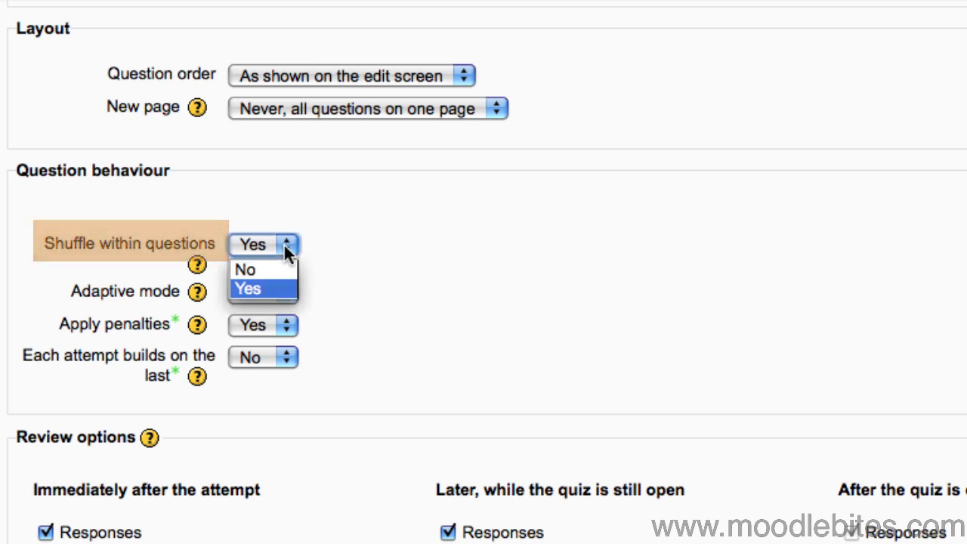
left_click(286, 246)
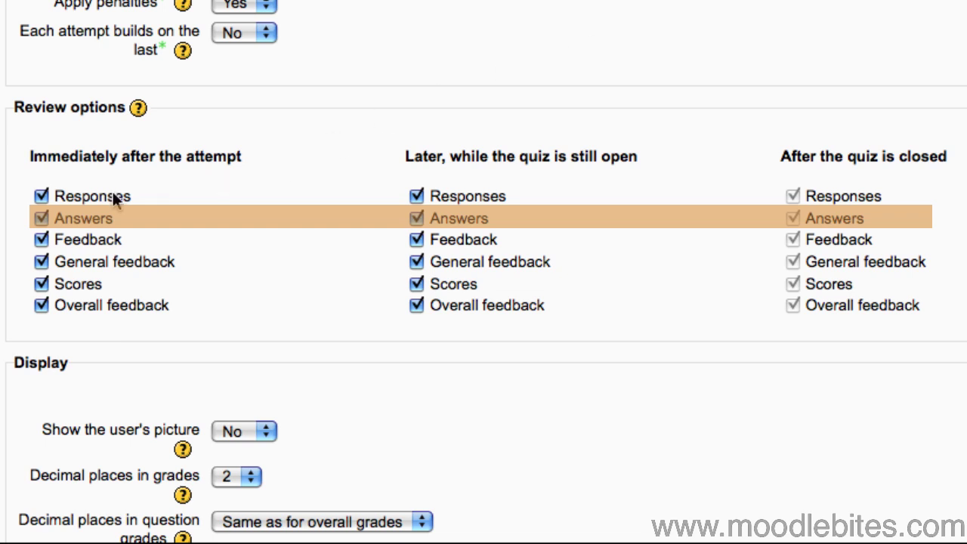
left_click(46, 221)
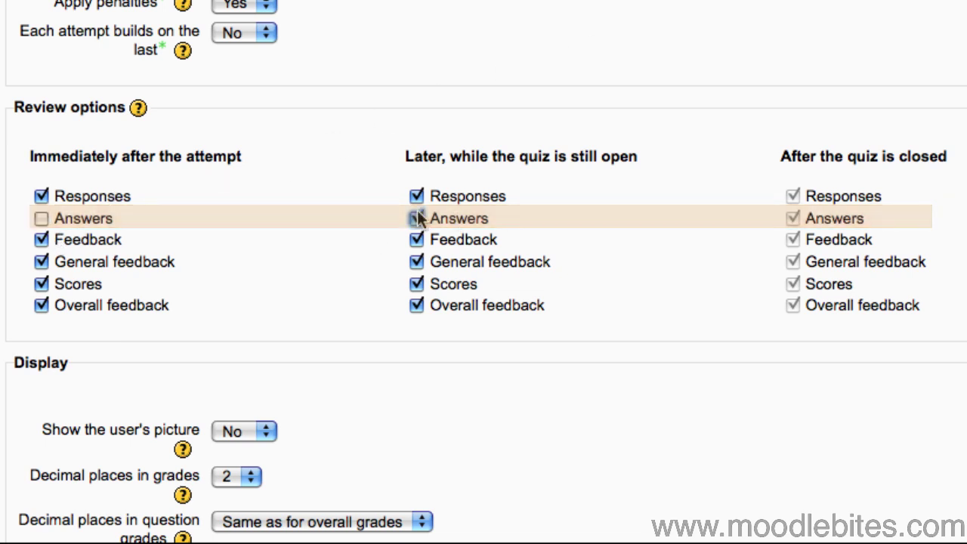
left_click(417, 218)
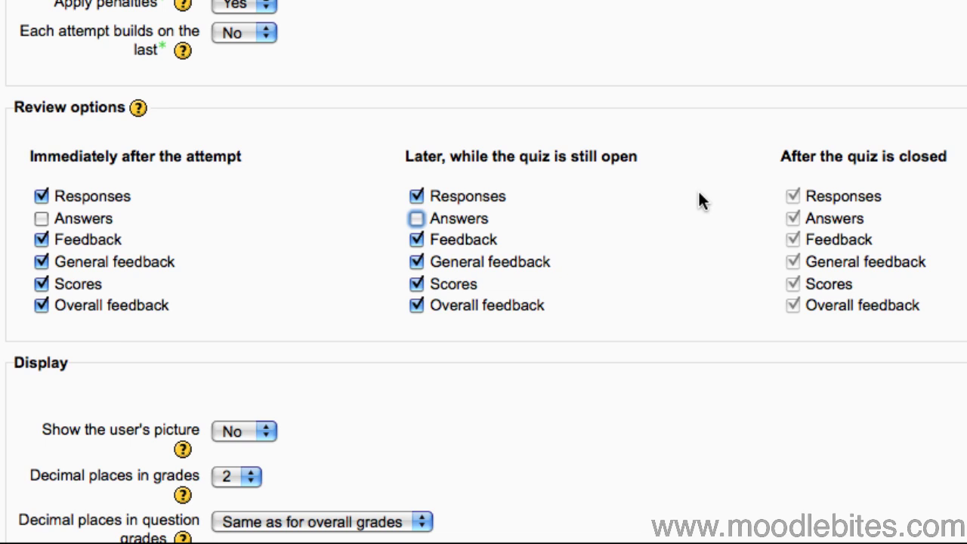
- Leave the remaining restriction, feedback and access settings at their defaults, then save the quiz and return to the course
scroll(640, 179, "down", 5)
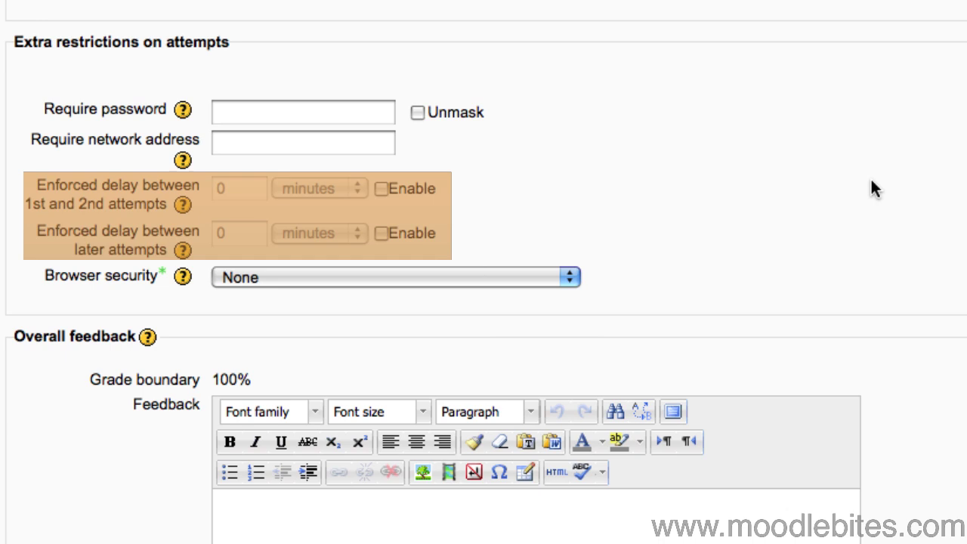
scroll(875, 182, "down", 3)
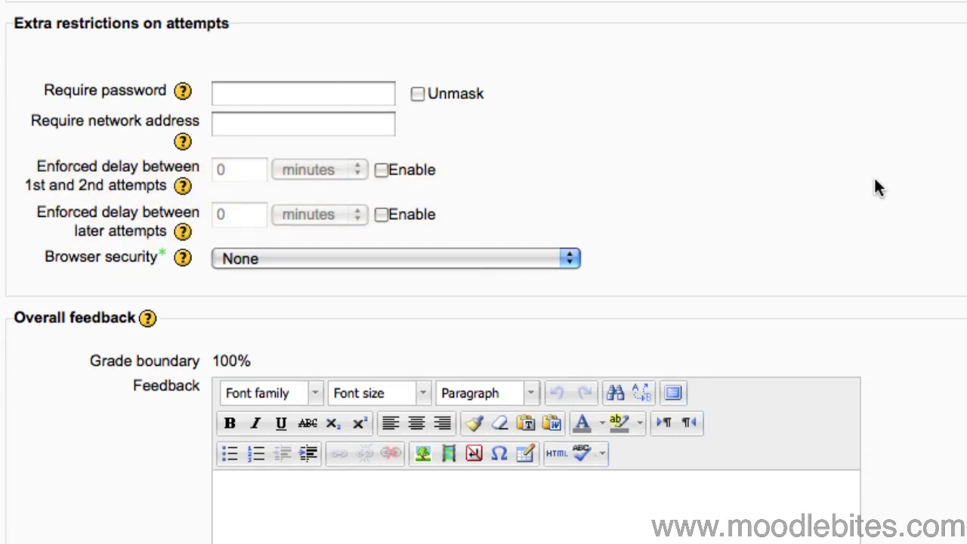
scroll(877, 188, "down", 2)
scroll(876, 188, "down", 6)
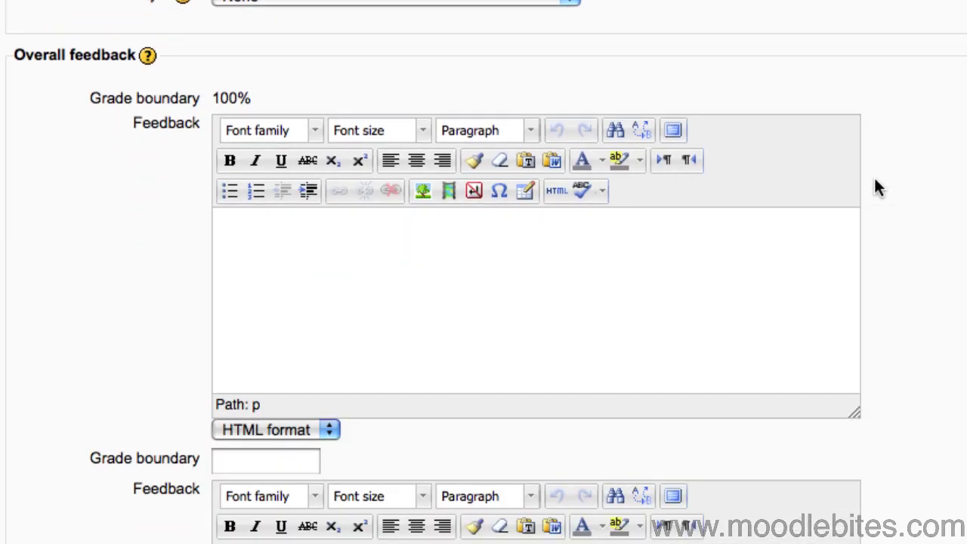
scroll(876, 188, "down", 5)
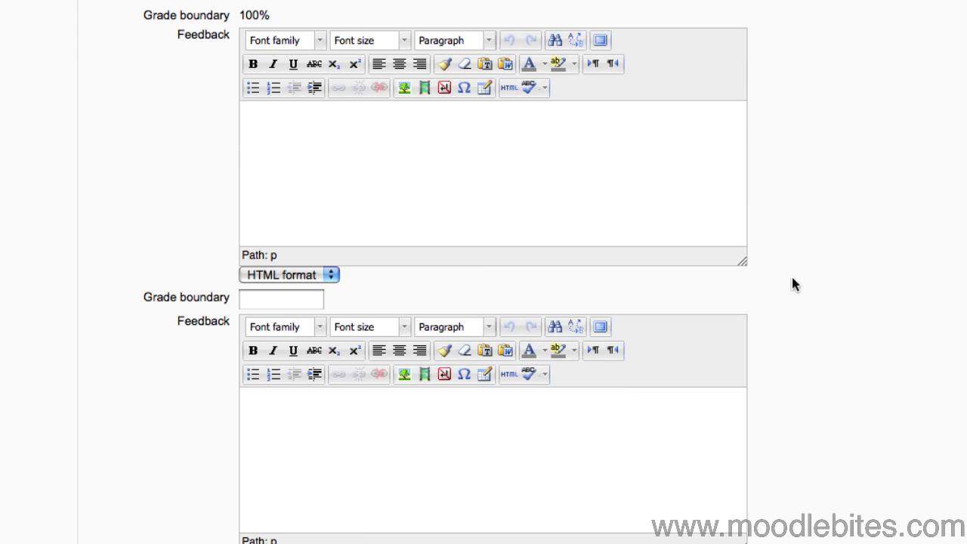
scroll(792, 283, "down", 10)
scroll(792, 283, "down", 10)
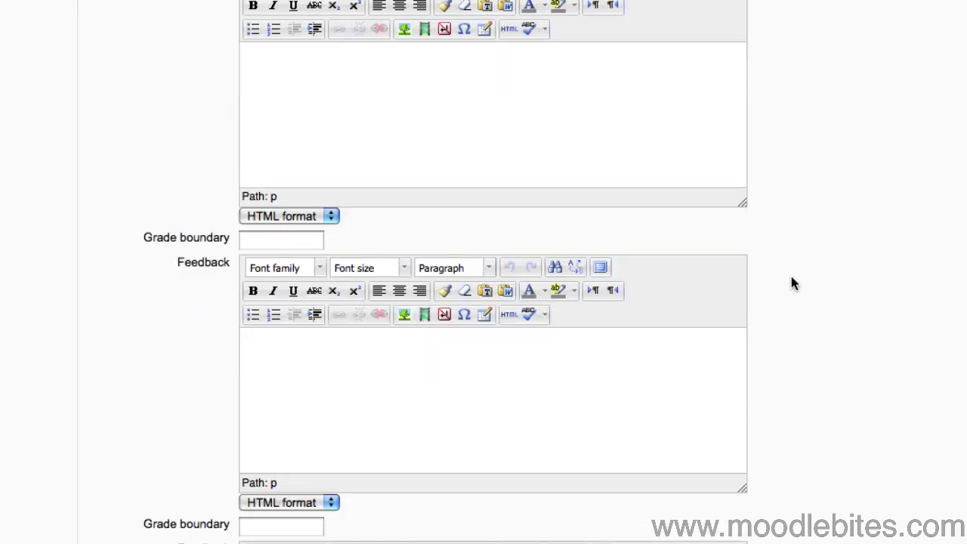
scroll(790, 282, "down", 4)
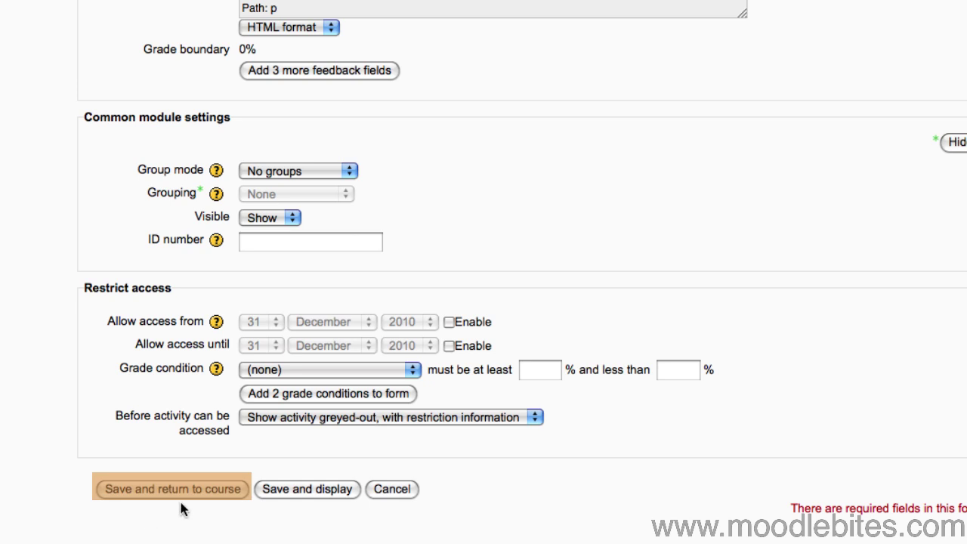
left_click(206, 488)
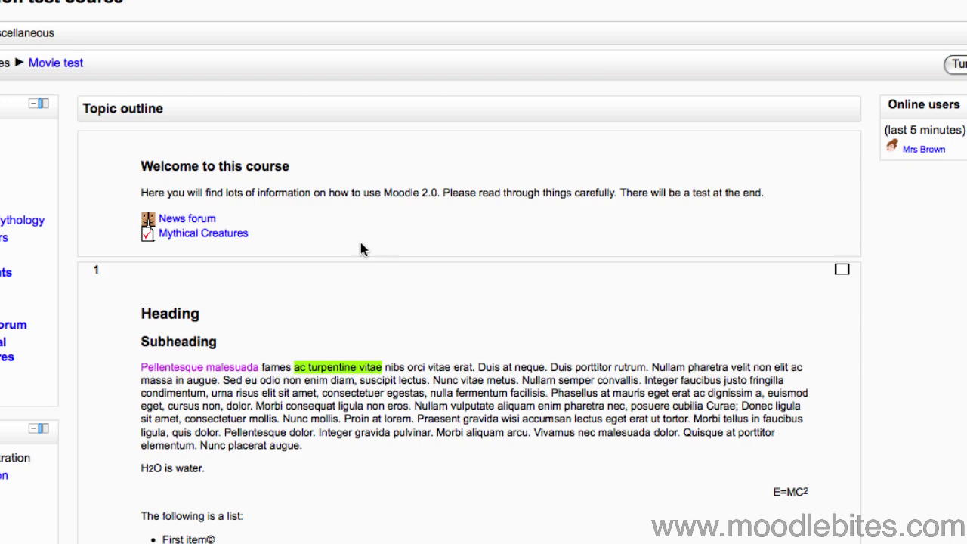